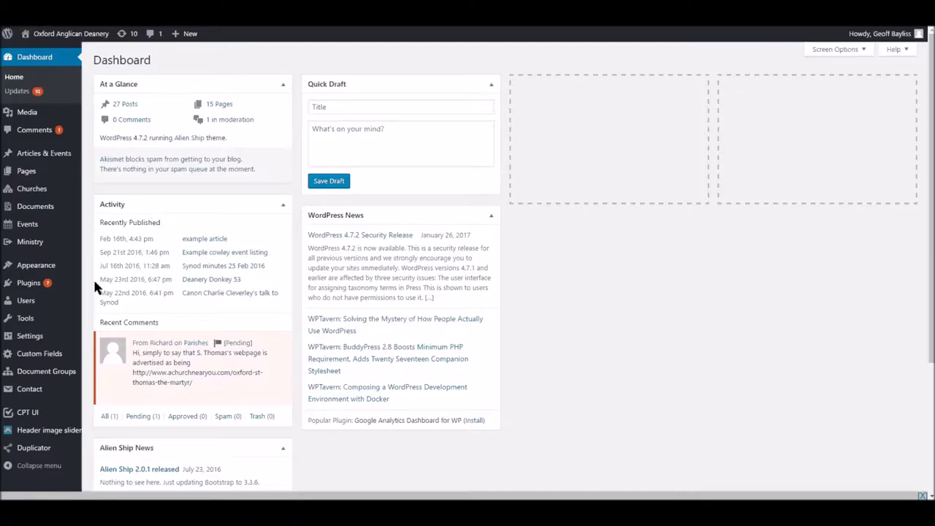
Open the list of all documents and start adding a new document.
mouse_move(42, 212)
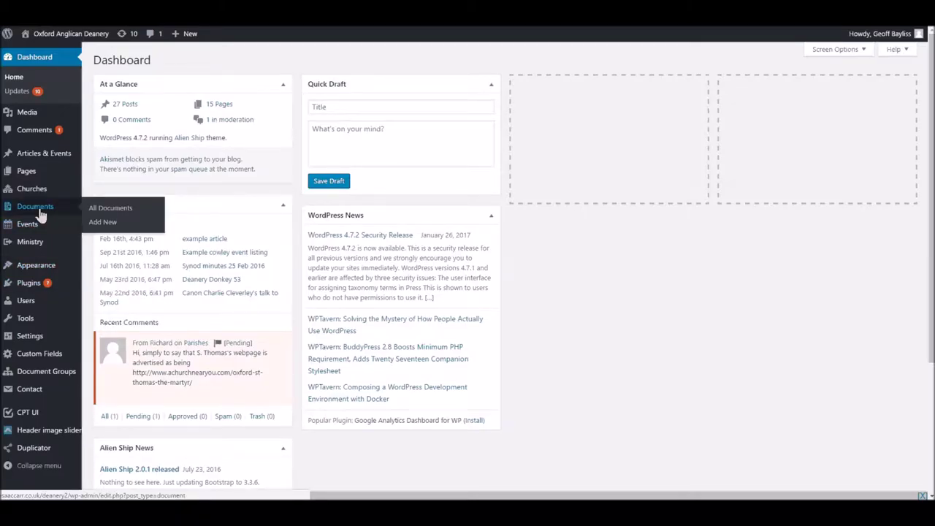
click(111, 209)
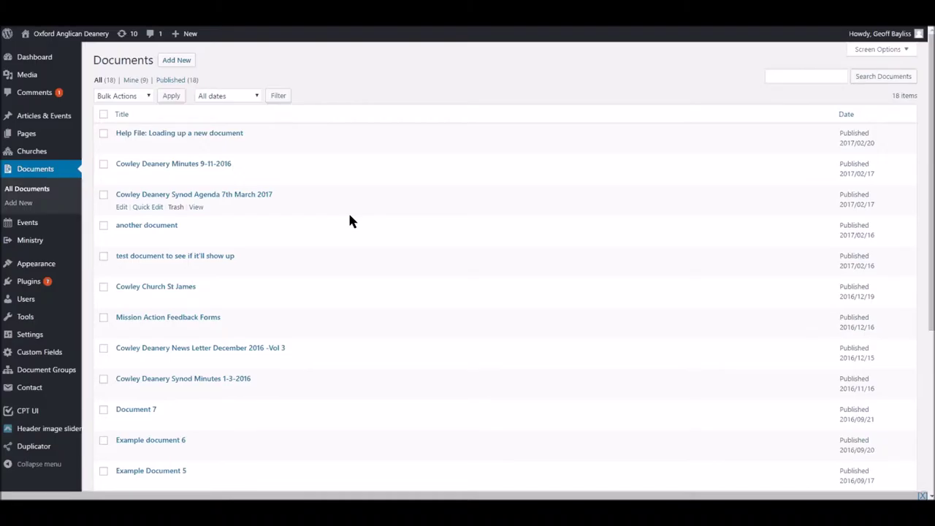
click(191, 62)
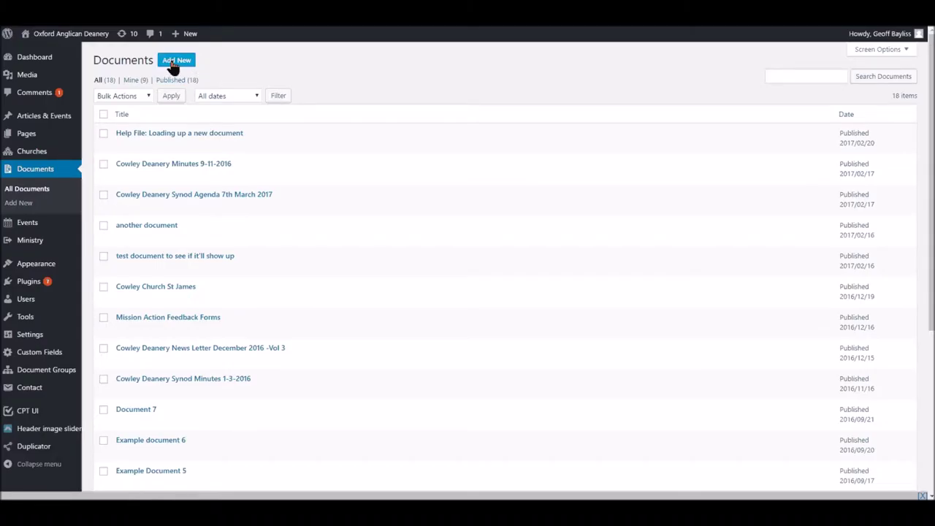
click(181, 62)
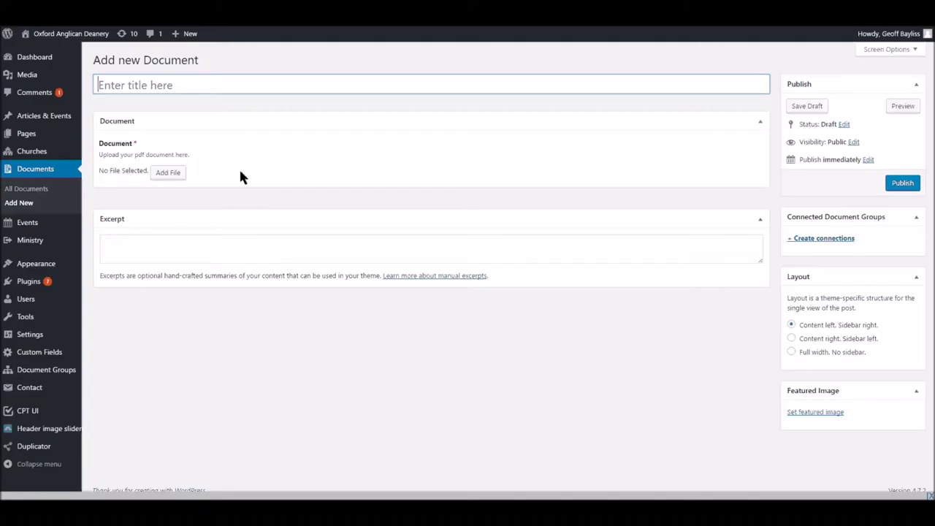
Upload Cowley Deanery Action Plan 2015.pdf from the documents folder and attach it as the new document's file.
click(171, 176)
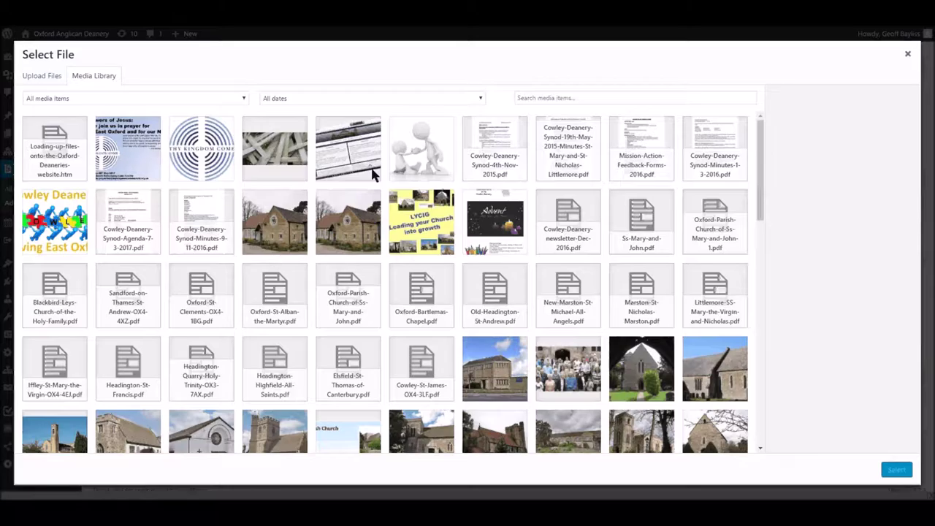
click(41, 76)
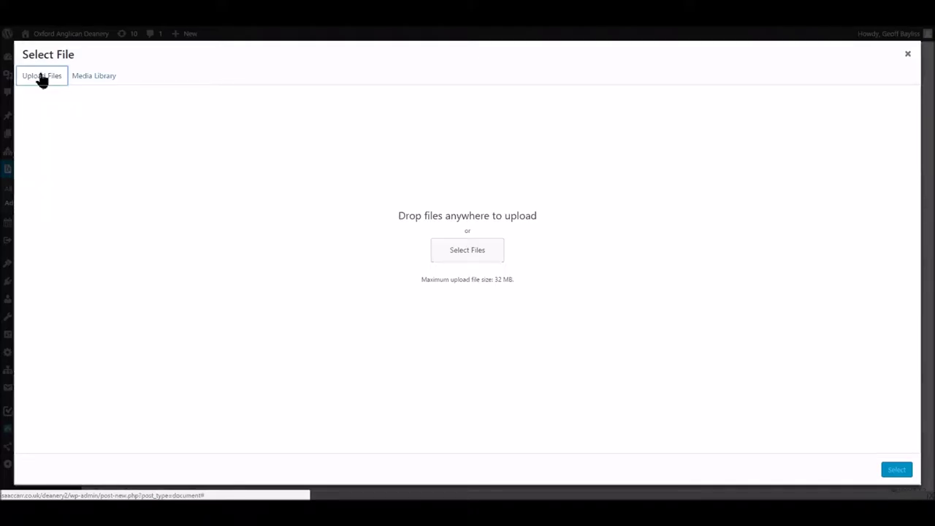
click(474, 254)
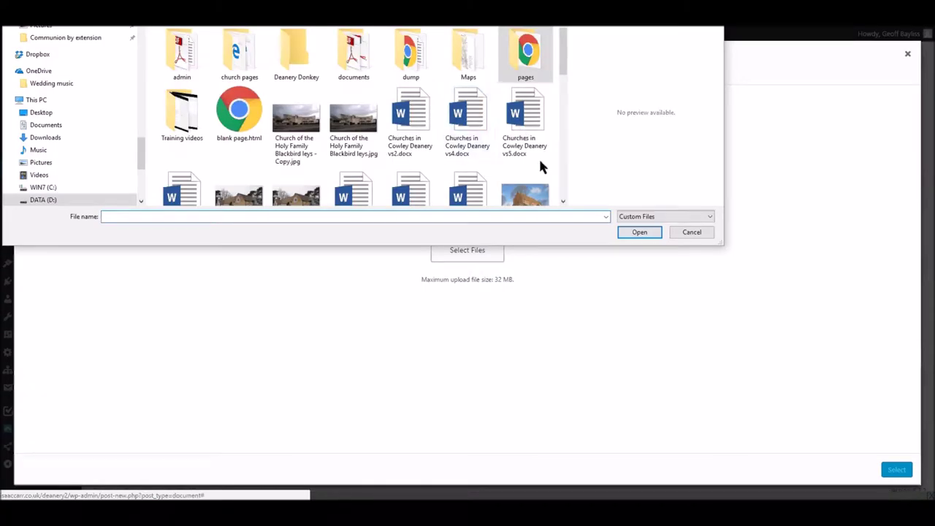
click(359, 76)
double_click(359, 72)
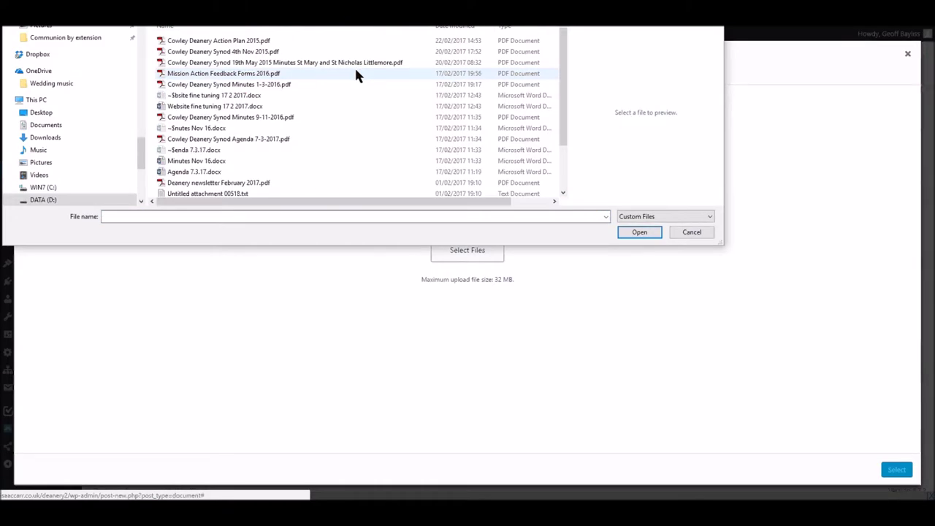
click(275, 42)
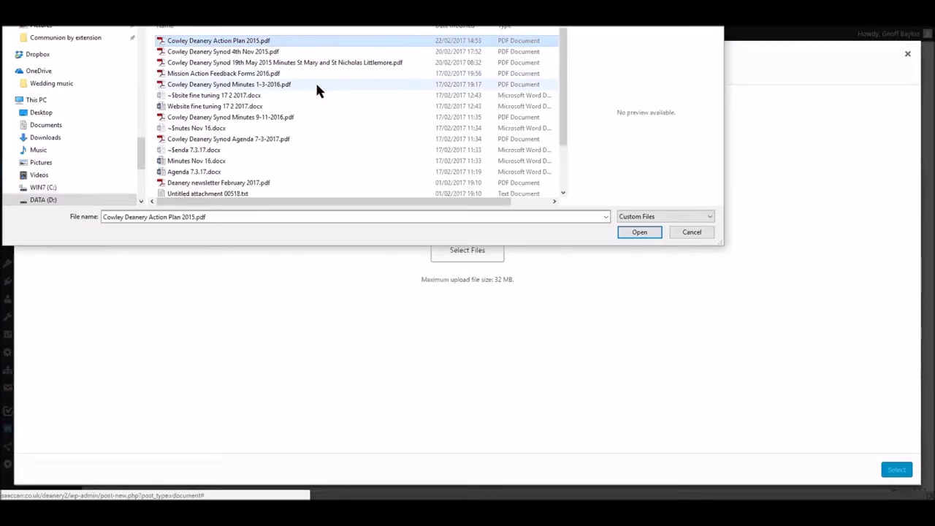
click(636, 232)
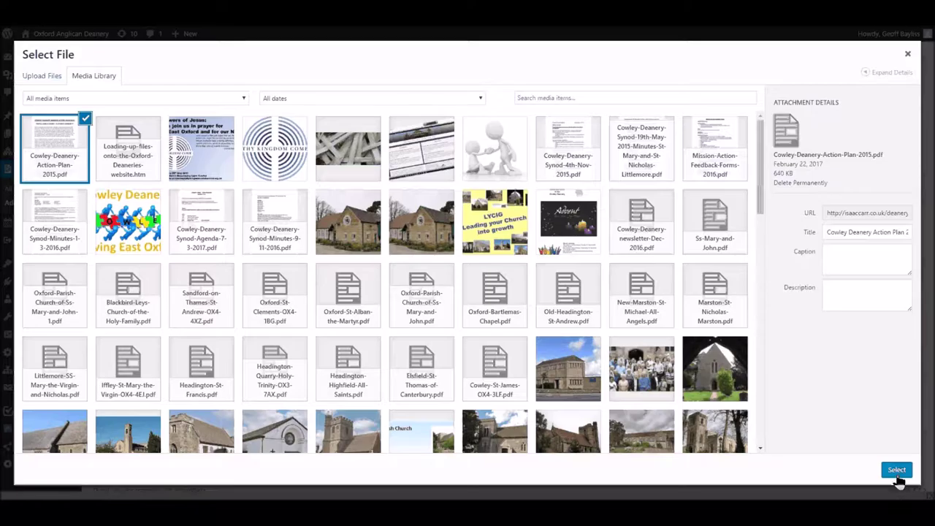
click(899, 471)
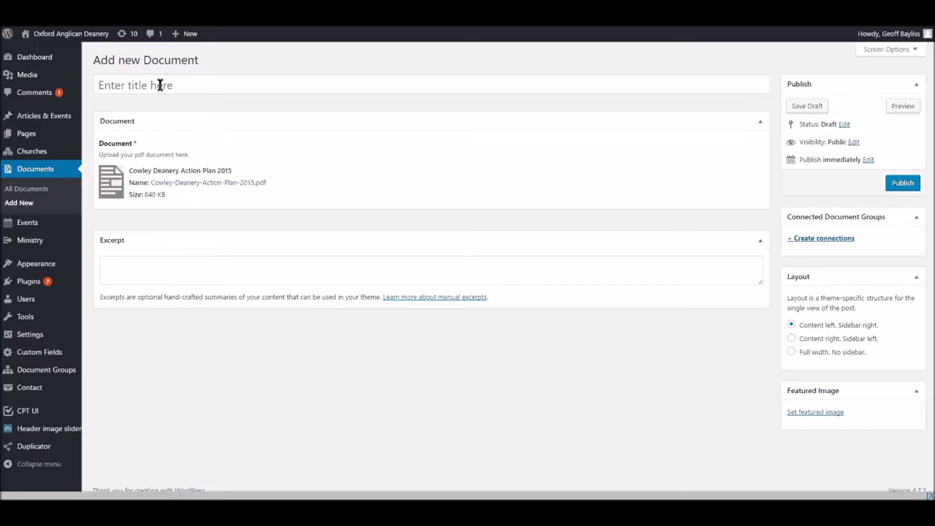
Title the new document "Cowley Deanery Action Plan".
click(359, 87)
text(Cowley)
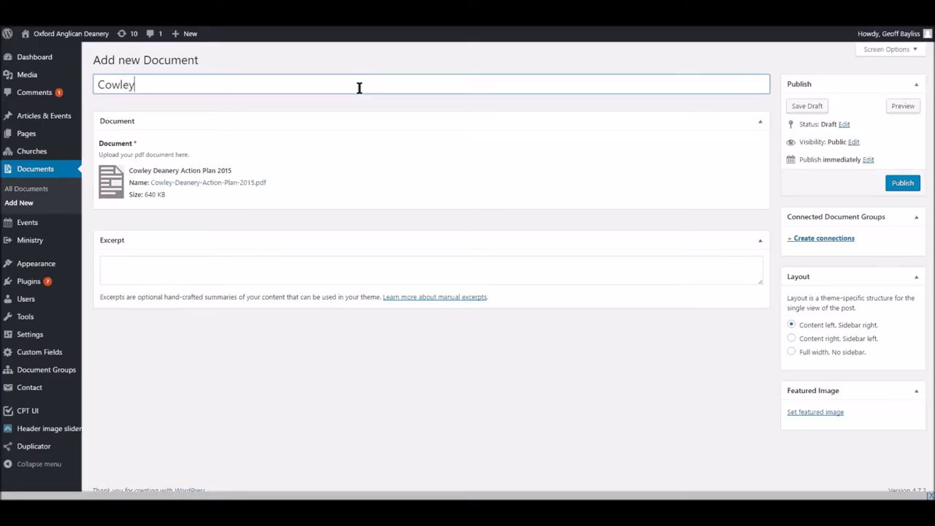
text(Deanery Action Plan)
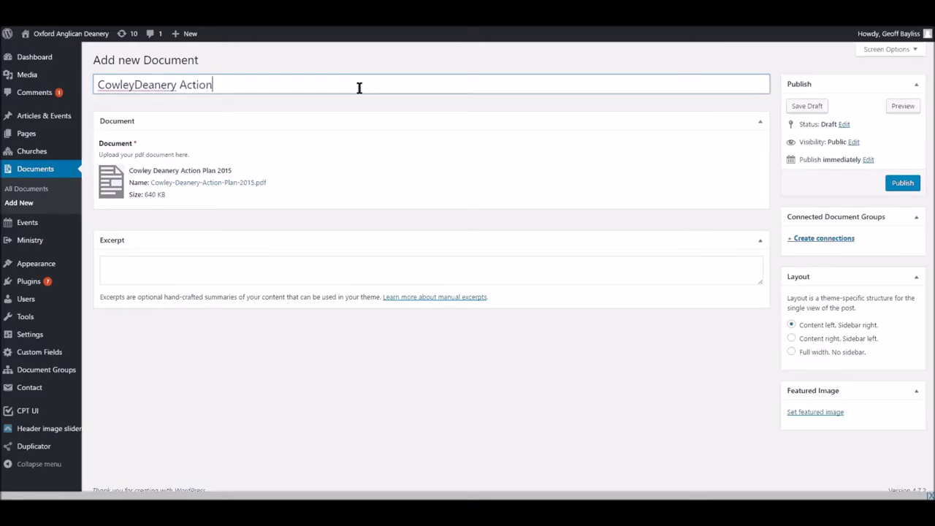
click(136, 85)
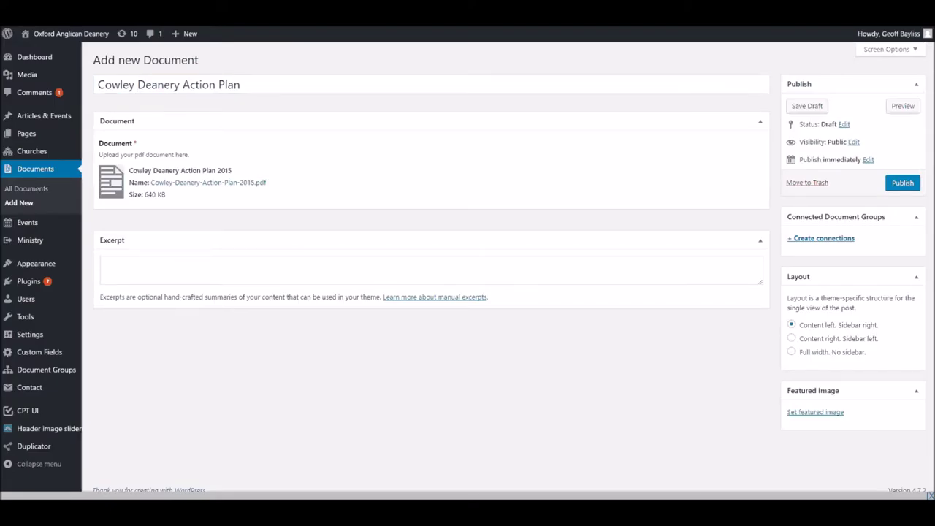
Copy the title, preface heading and first paragraph from the action plan open in Word into the WordPress document's excerpt.
click(760, 471)
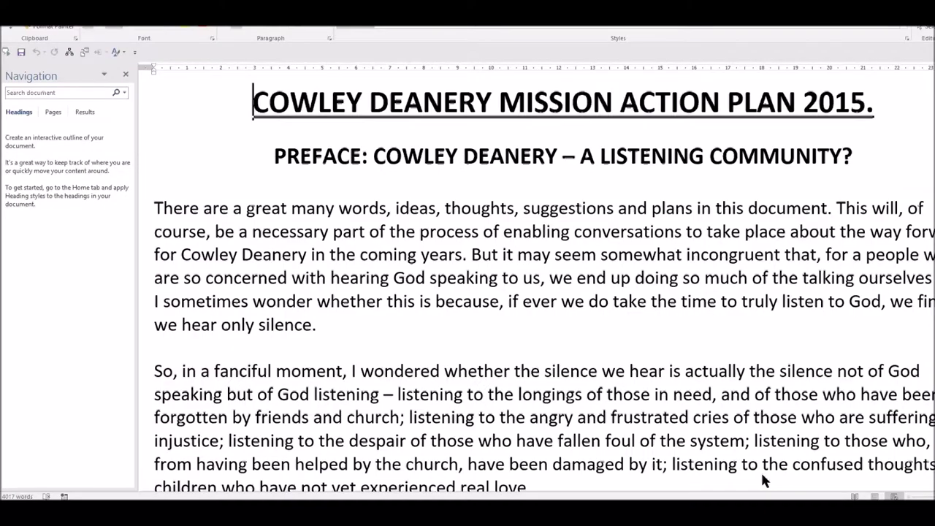
drag(253, 102, 451, 317)
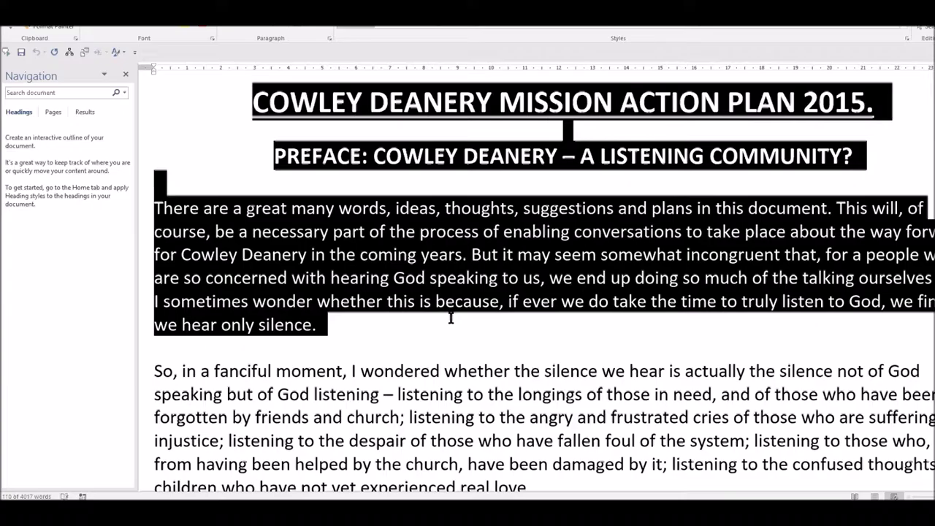
key(alt+Tab)
click(136, 267)
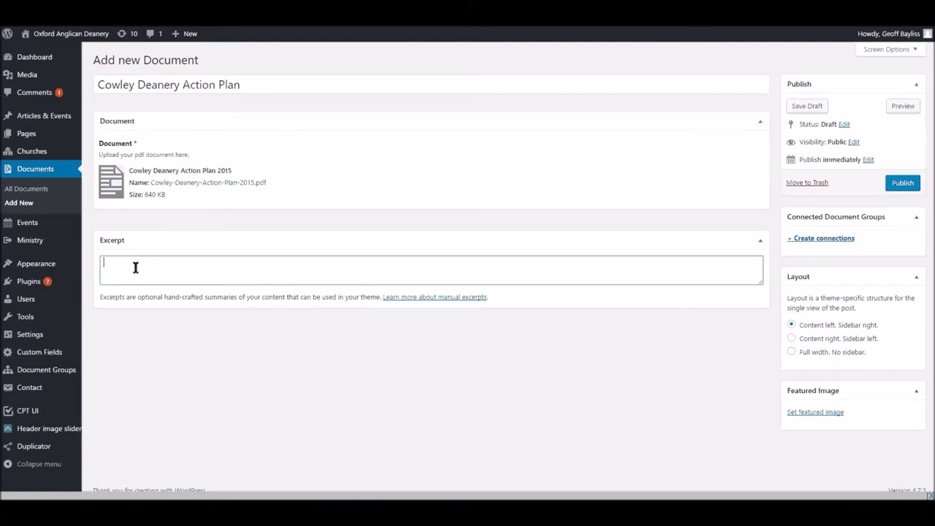
key(ctrl+v)
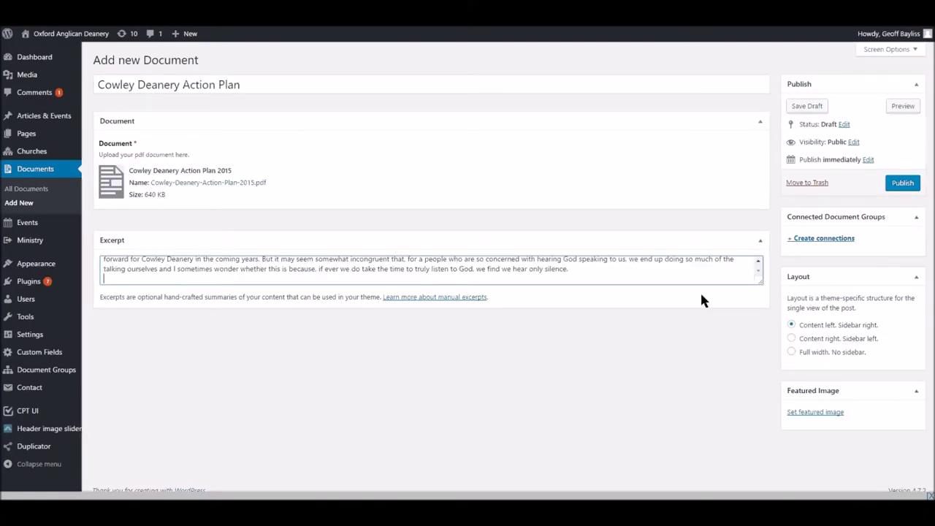
scroll(757, 266, up, 3)
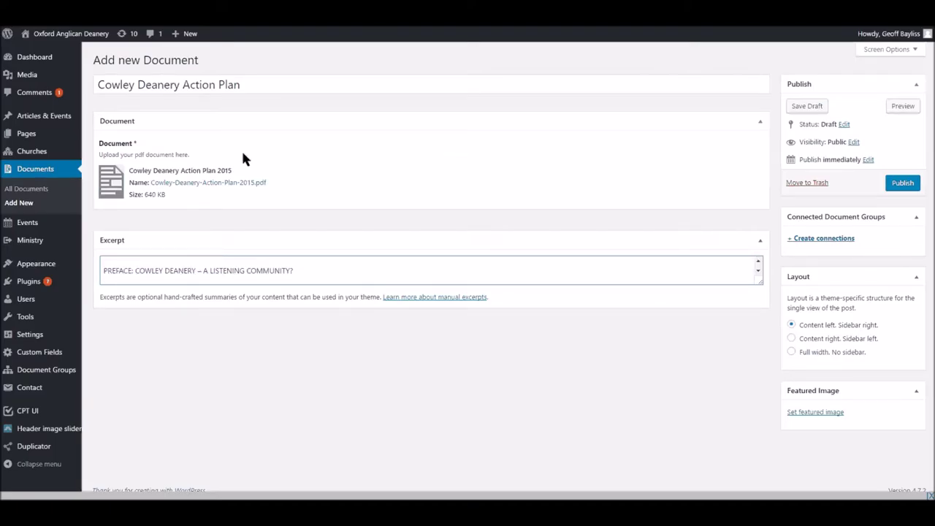
Set Cowley-Deanery.gif from the media library as the featured image and connect the document to the Cowley Deanery Synod Papers group.
click(829, 413)
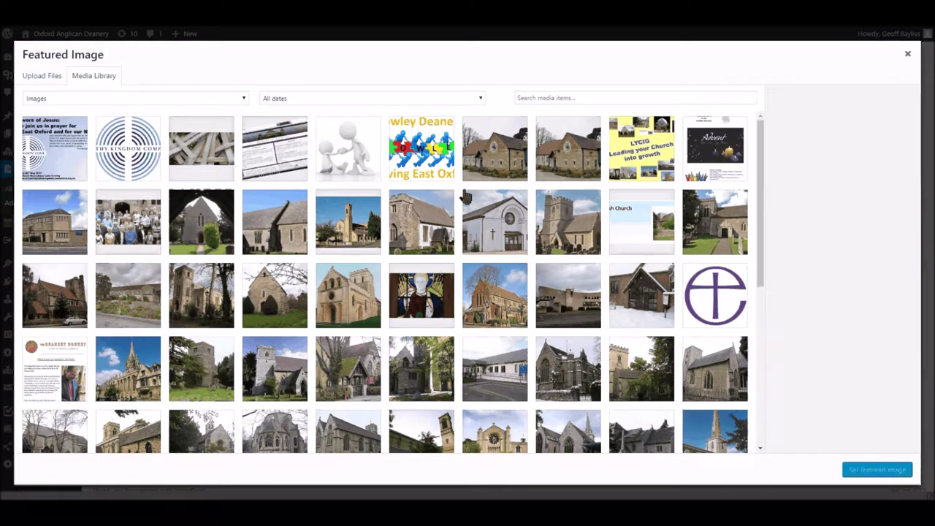
click(435, 153)
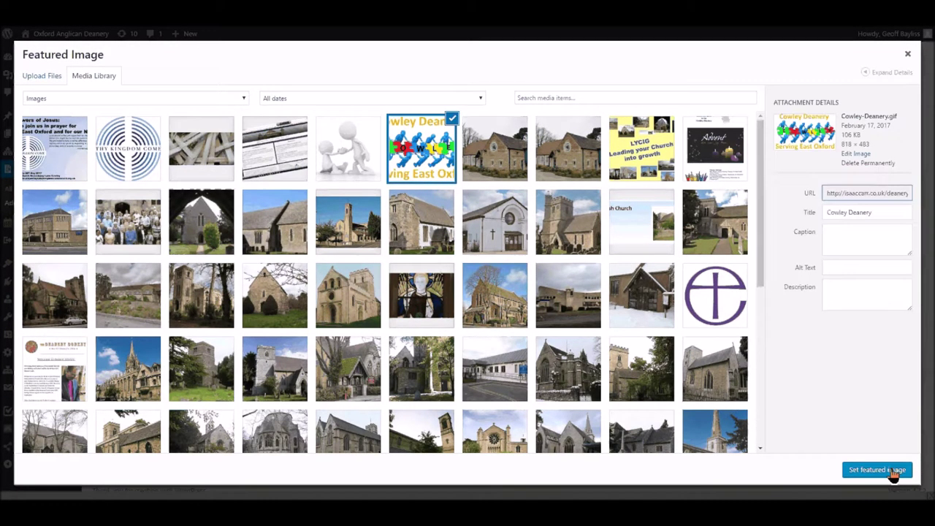
click(878, 470)
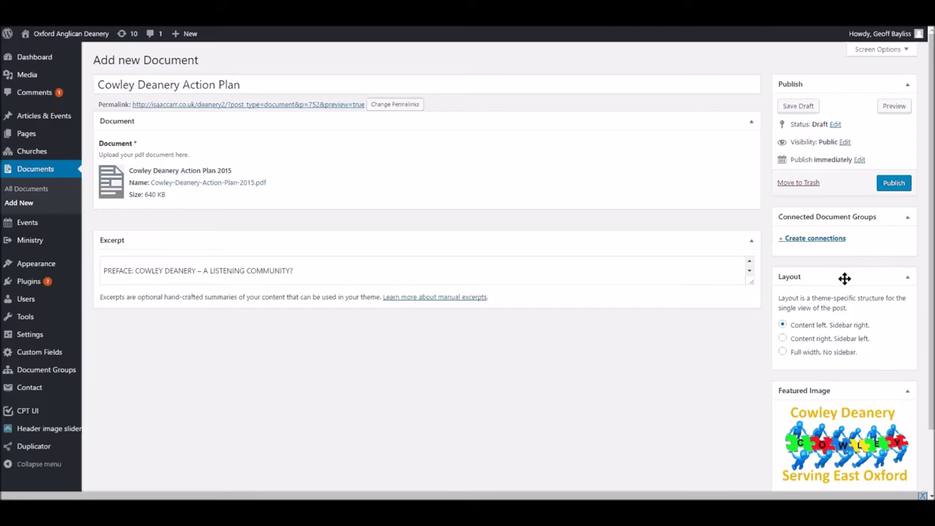
click(821, 241)
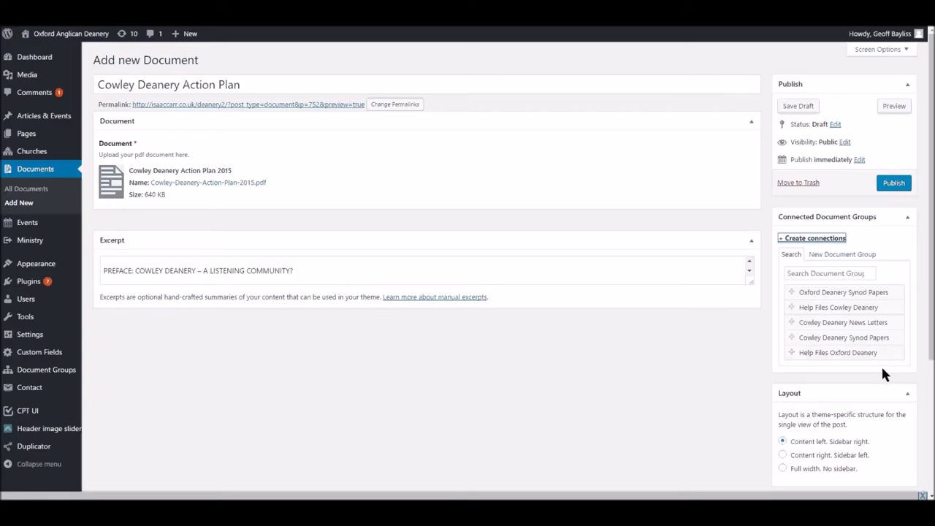
click(846, 340)
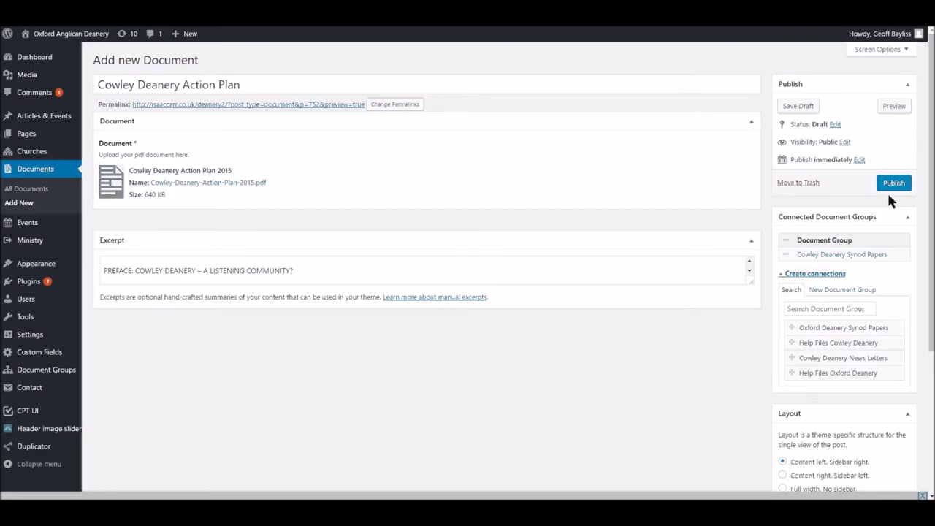
Set the document's publication date to 1 December 2015.
click(860, 160)
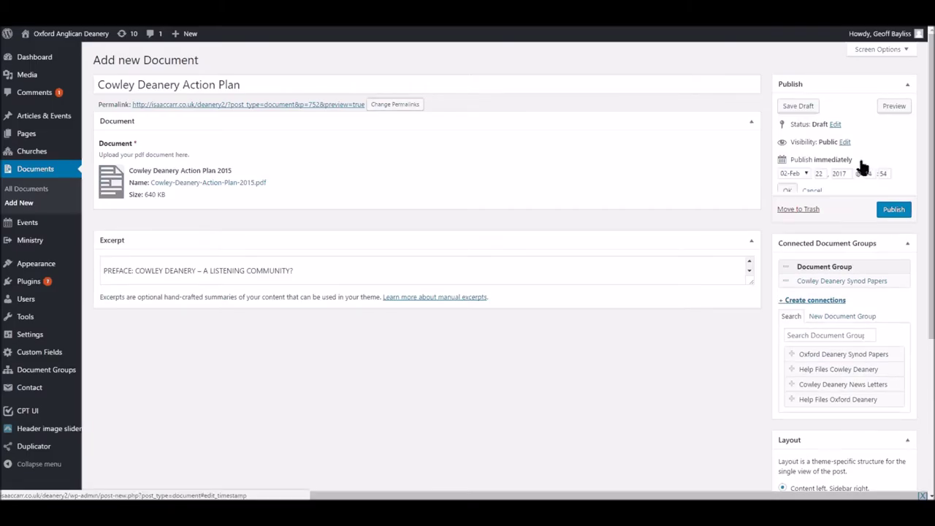
click(806, 174)
click(789, 281)
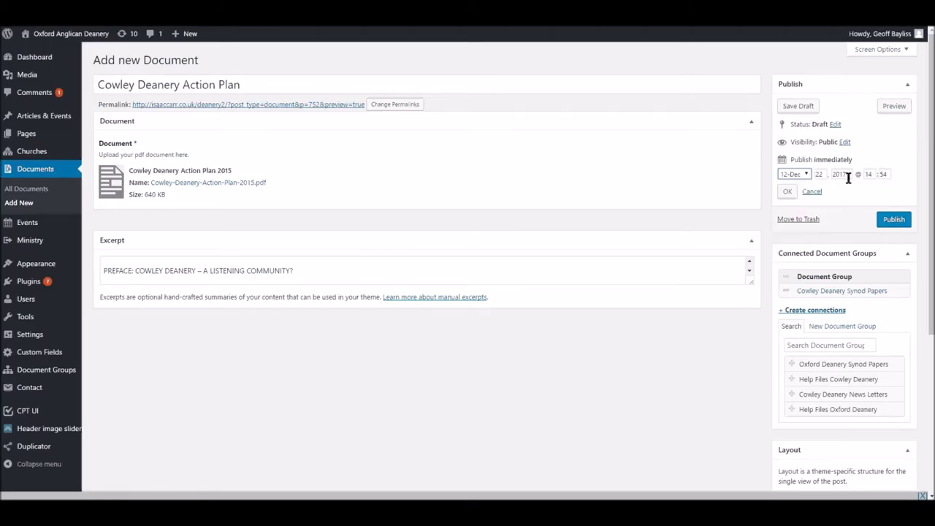
click(824, 175)
key(BackSpace)
key(BackSpace)
text(1)
click(849, 175)
key(BackSpace)
text(5)
click(788, 193)
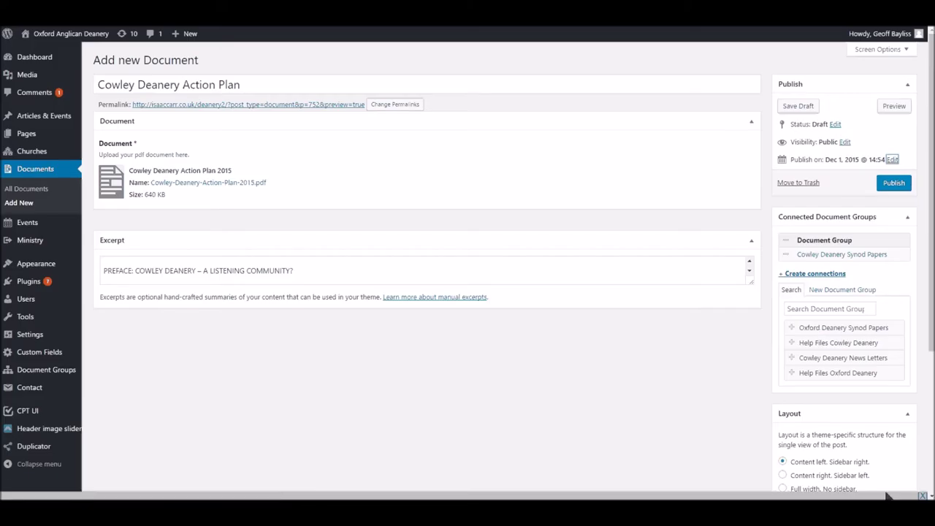
Review the layout and featured image settings, and publish the Cowley Deanery Action Plan document.
scroll(928, 329, down, 3)
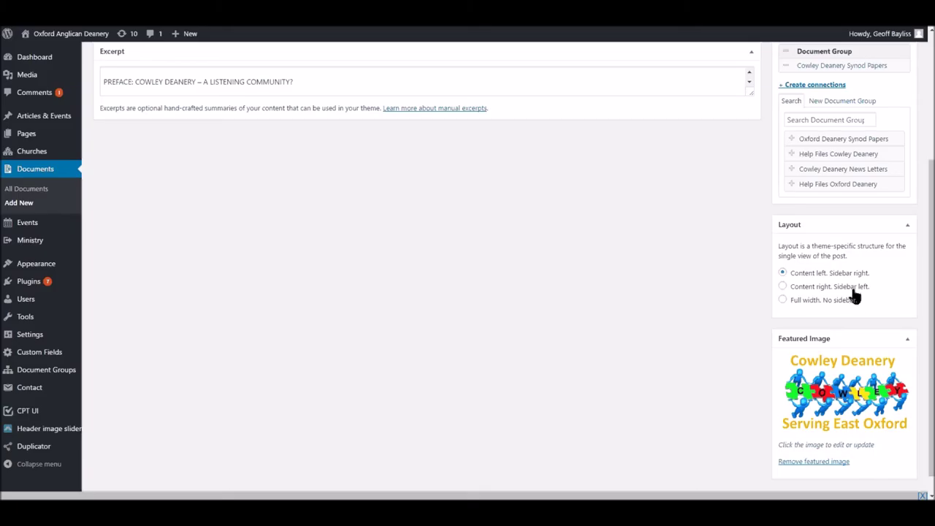
drag(929, 327, 932, 283)
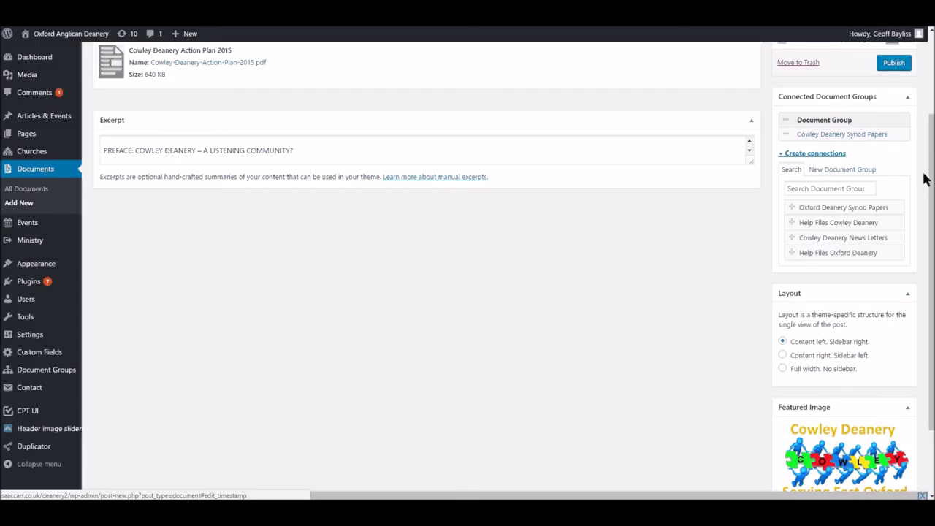
drag(932, 177, 932, 103)
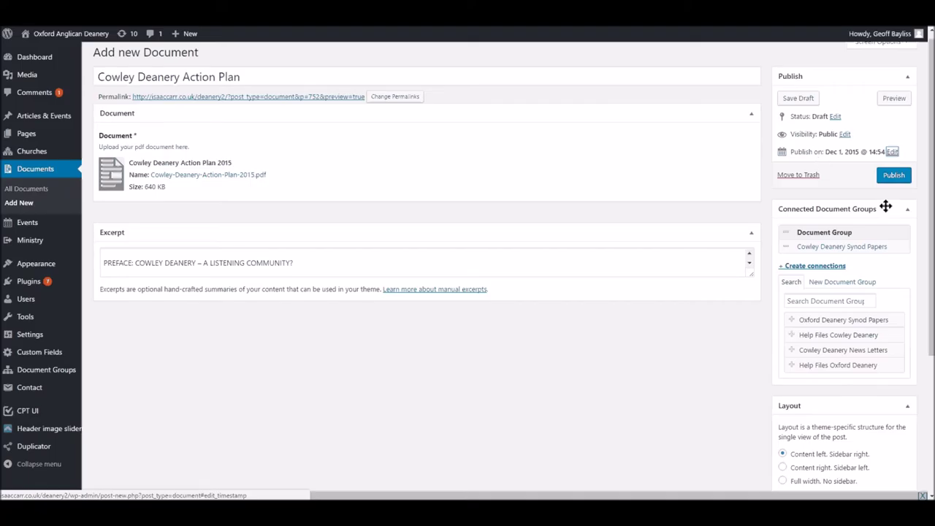
click(897, 180)
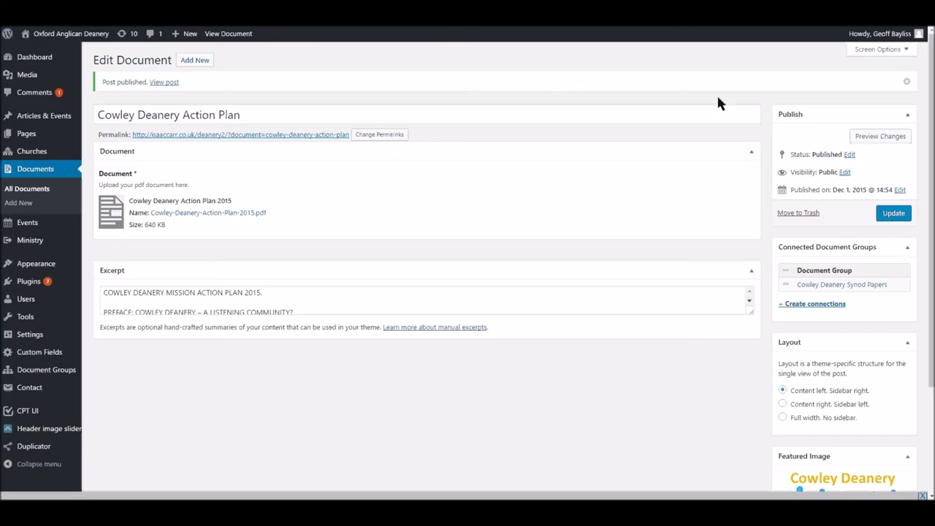
Return to the list of all documents and look for the Cowley Deanery Action Plan entry.
click(36, 176)
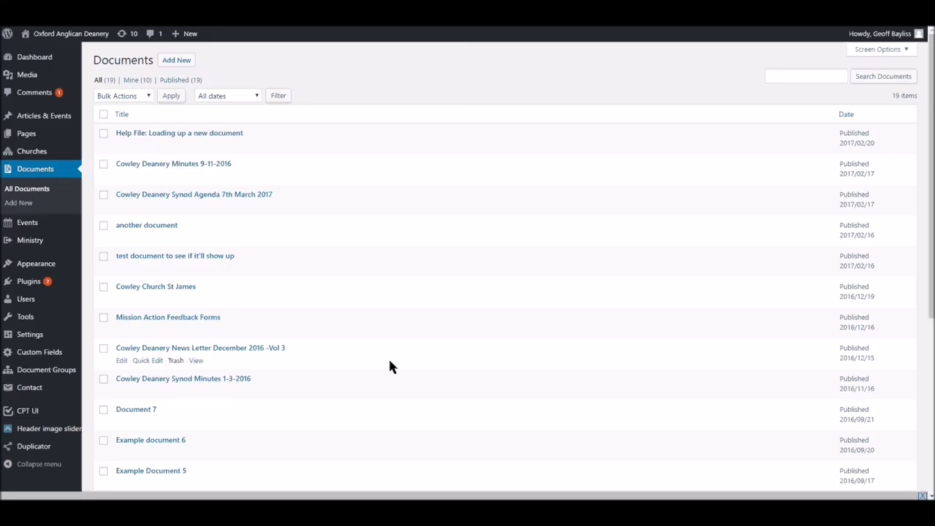
scroll(415, 391, down, 2)
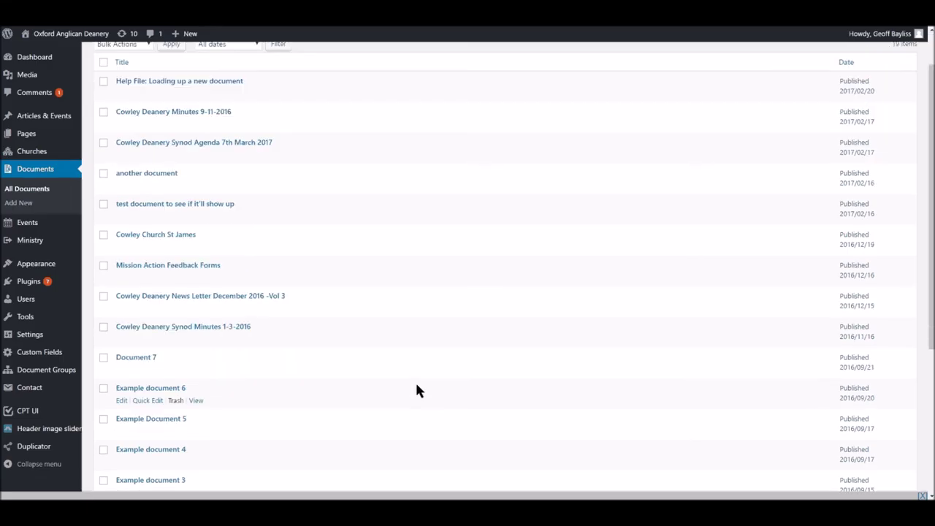
scroll(415, 385, down, 2)
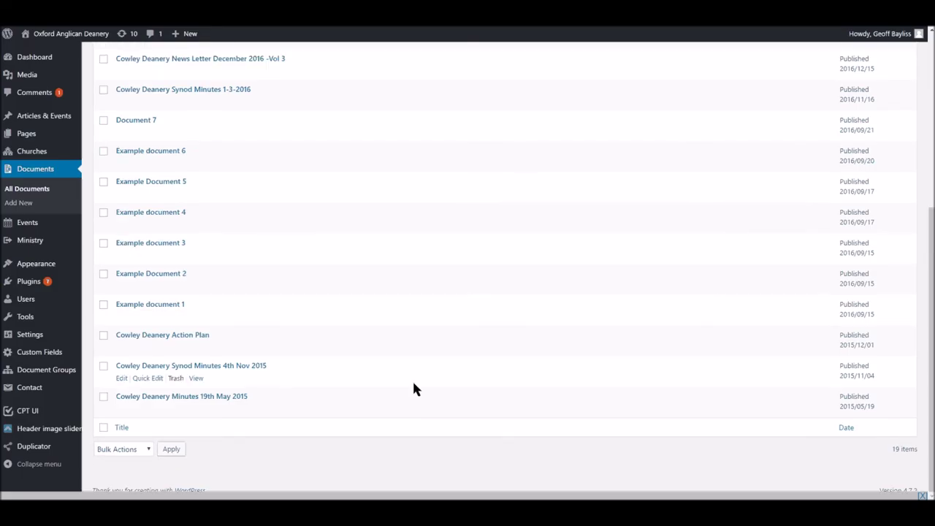